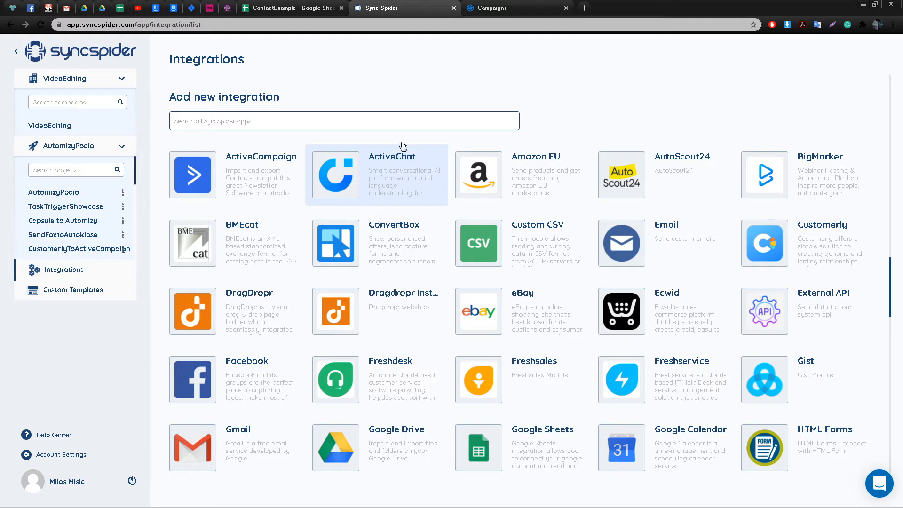
# Step: Review the ContactExample spreadsheet and the Sendinblue campaigns page, and return to the SyncSpider integrations
pyautogui.click(297, 12)
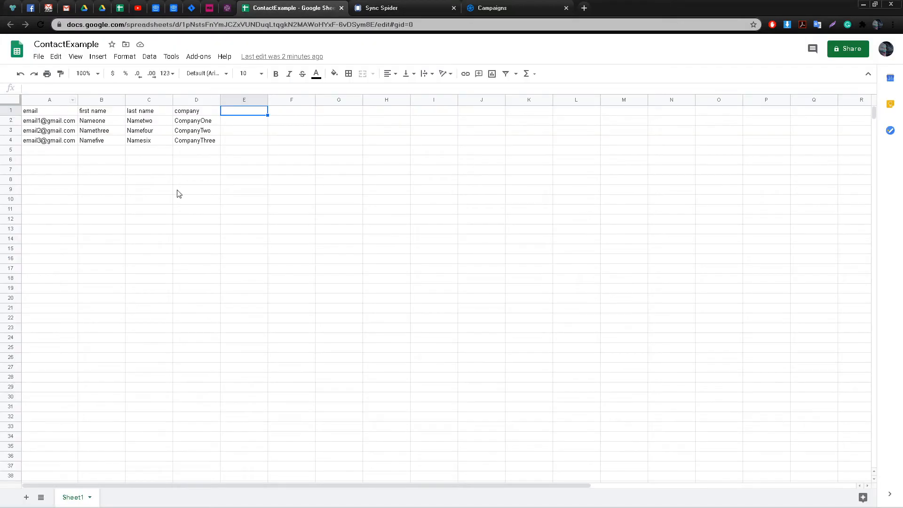
pyautogui.click(399, 8)
pyautogui.click(482, 10)
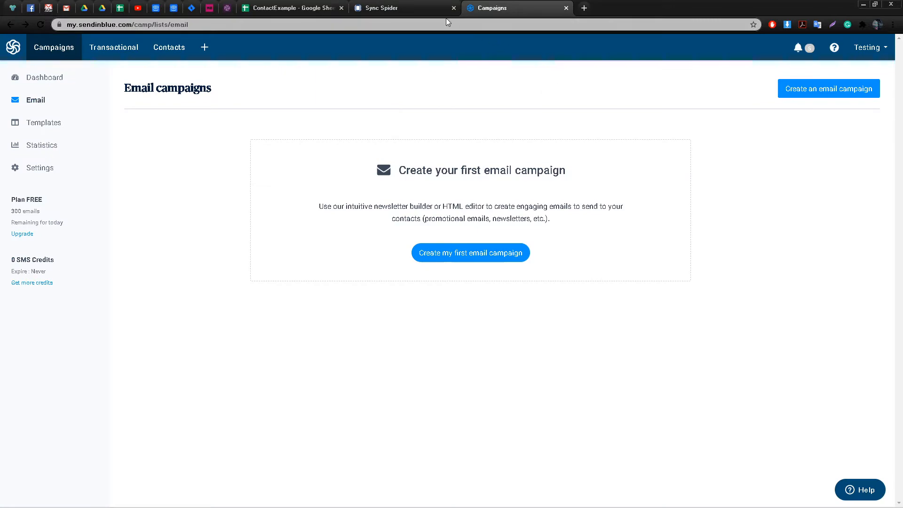
pyautogui.click(428, 9)
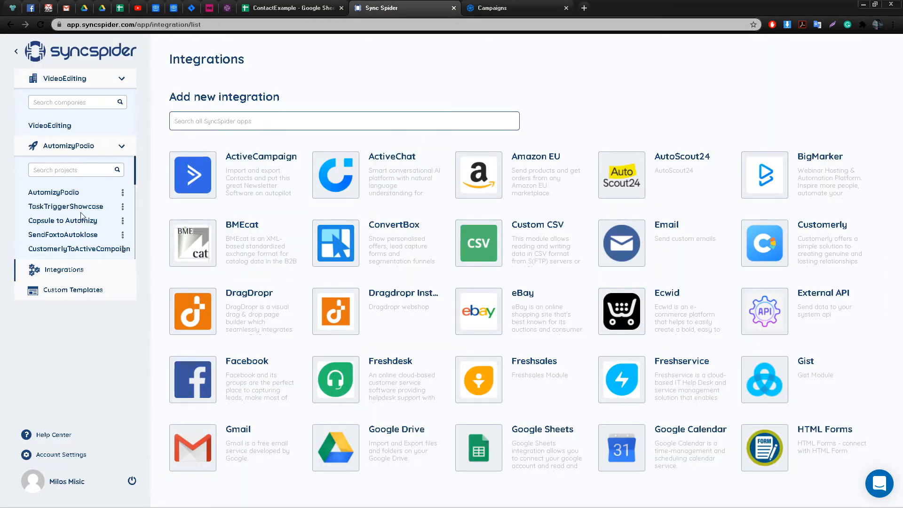
# Step: Create a new project named Multistep Task and start its first task
pyautogui.scroll(-1, 81, 215)
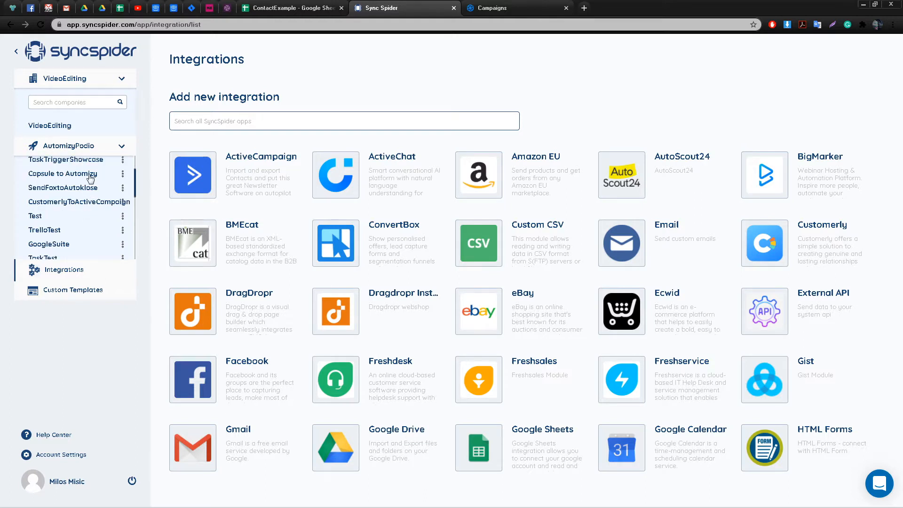
pyautogui.scroll(-5, 66, 198)
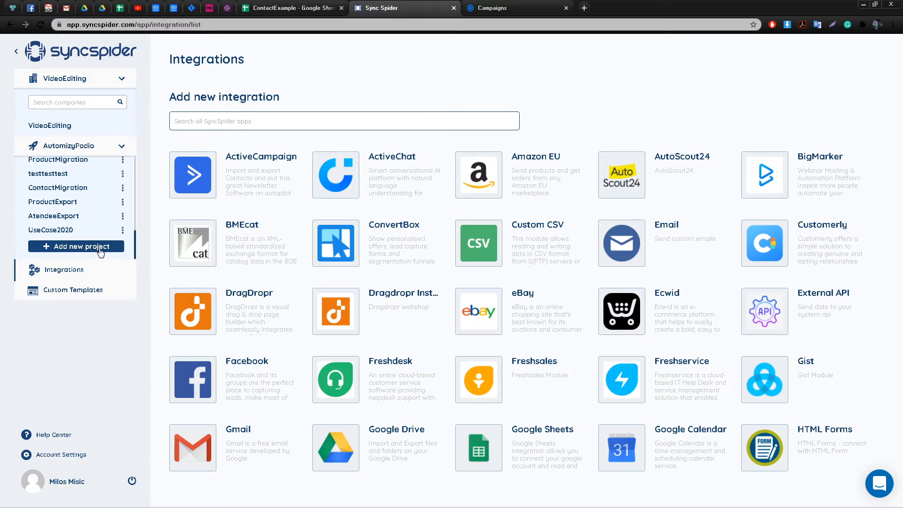
pyautogui.click(100, 246)
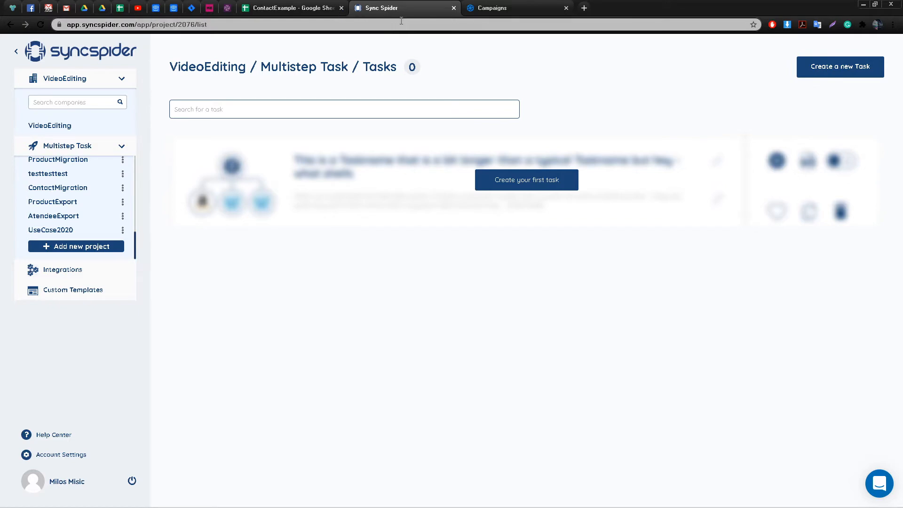
pyautogui.click(524, 179)
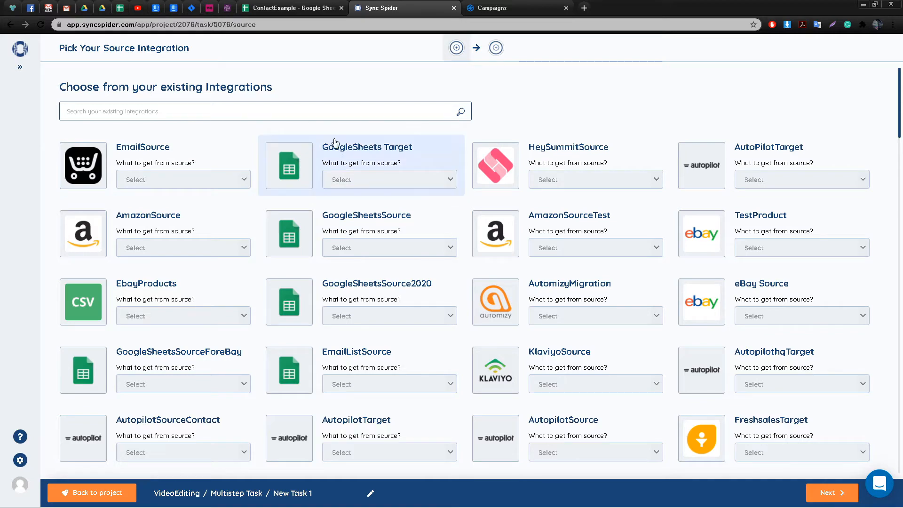
# Step: Pick the Google Sheets integration GoogleSheetSource1 as the source and start setting up a new Sendinblue target integration
pyautogui.scroll(-15, 303, 206)
pyautogui.scroll(10, 304, 206)
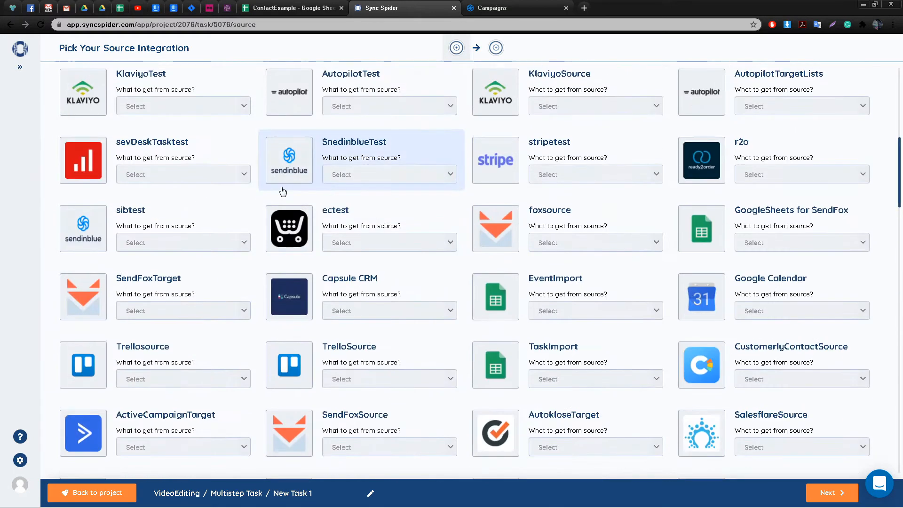
pyautogui.scroll(-6, 303, 205)
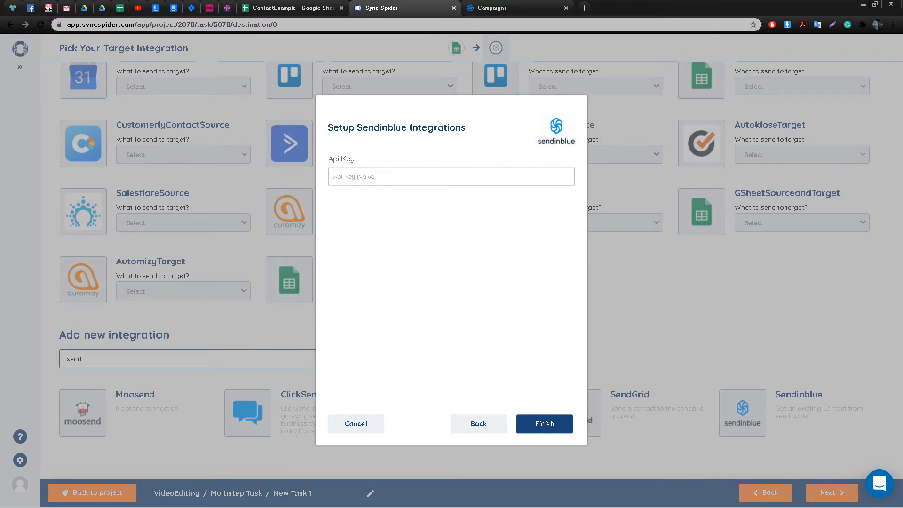
# Step: Switch to Sendinblue and generate a new API key named Test3 in the account's SMTP & API settings
pyautogui.click(496, 6)
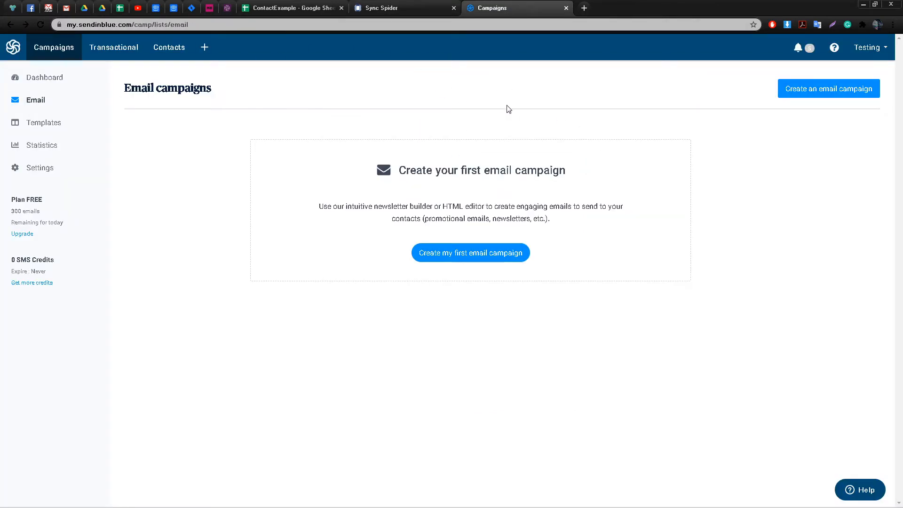
pyautogui.click(878, 54)
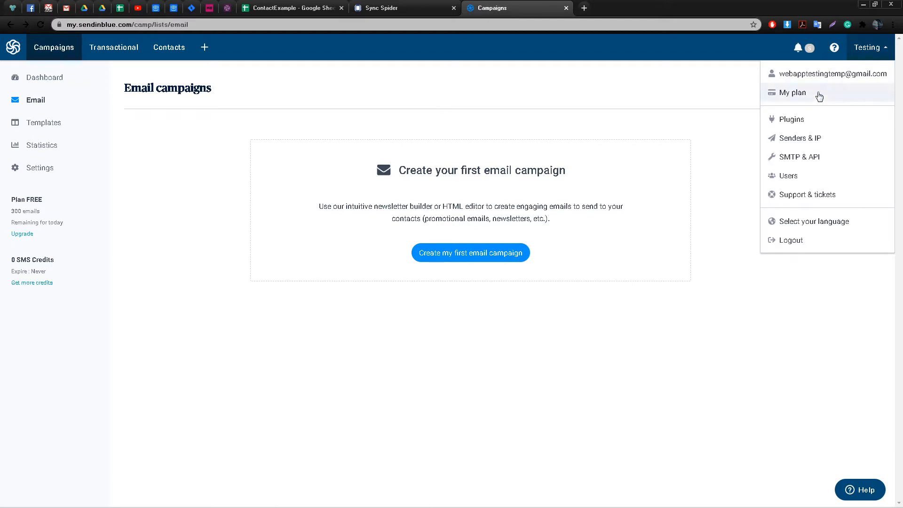
pyautogui.click(804, 161)
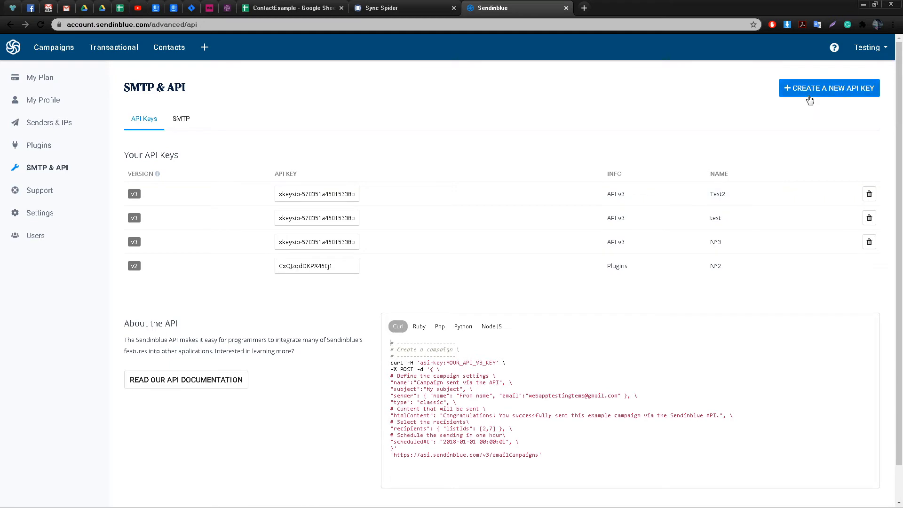
pyautogui.click(810, 92)
pyautogui.click(454, 110)
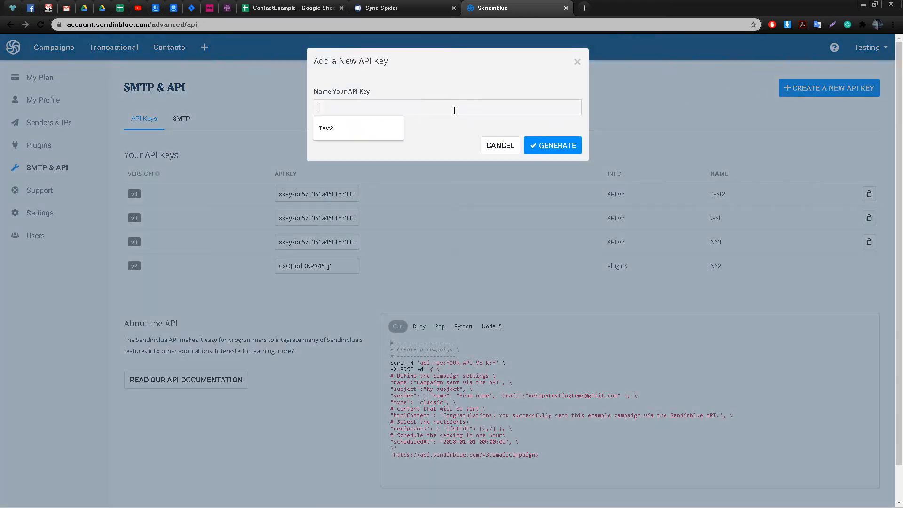
pyautogui.write('Test3')
pyautogui.click(553, 145)
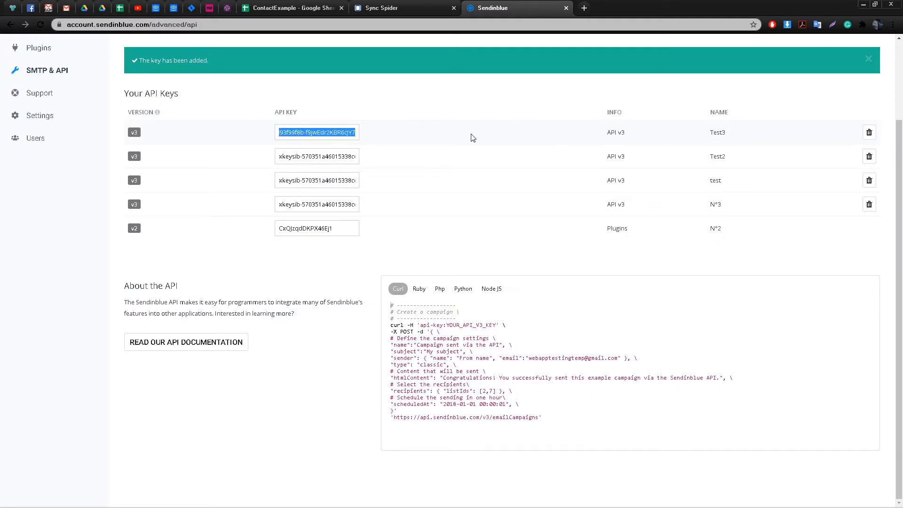
# Step: Return to SyncSpider, paste the API key into the Sendinblue setup and finish SendinblueTarget2 with Create Contact as its action
pyautogui.click(412, 8)
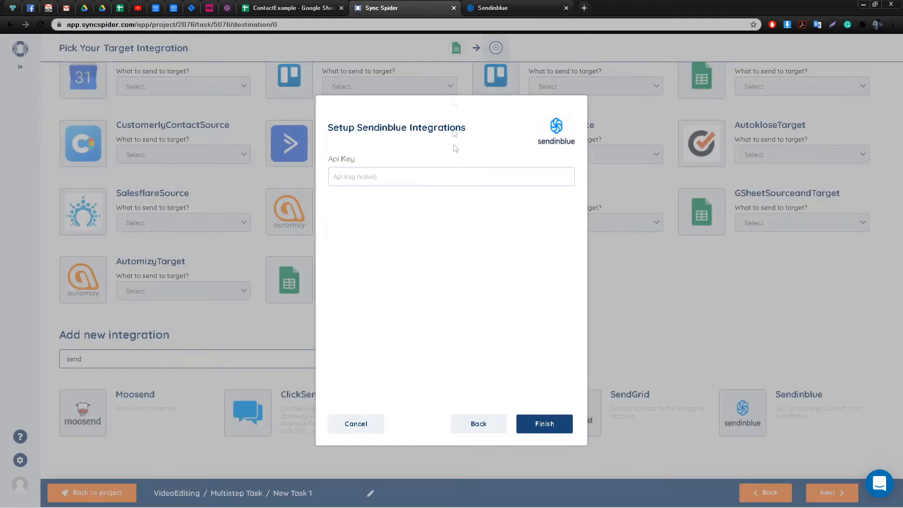
pyautogui.hotkey('ctrl', 'v')
pyautogui.click(544, 423)
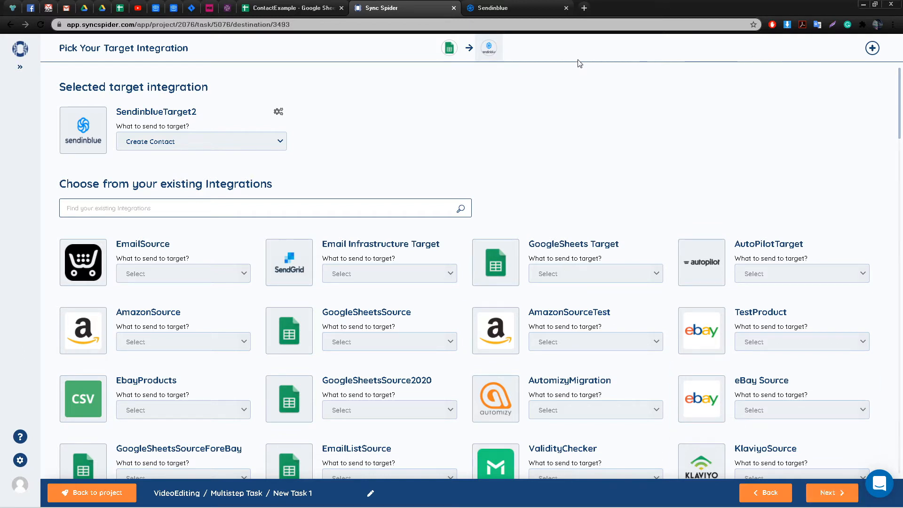
# Step: Add a second target to the task using the existing GoogleSheets Target integration, and proceed to the source configuration
pyautogui.click(872, 49)
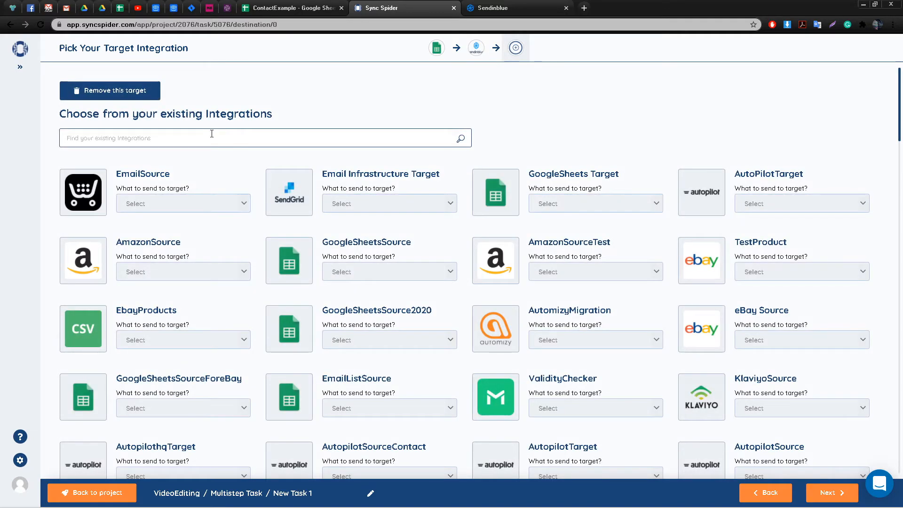
pyautogui.click(212, 134)
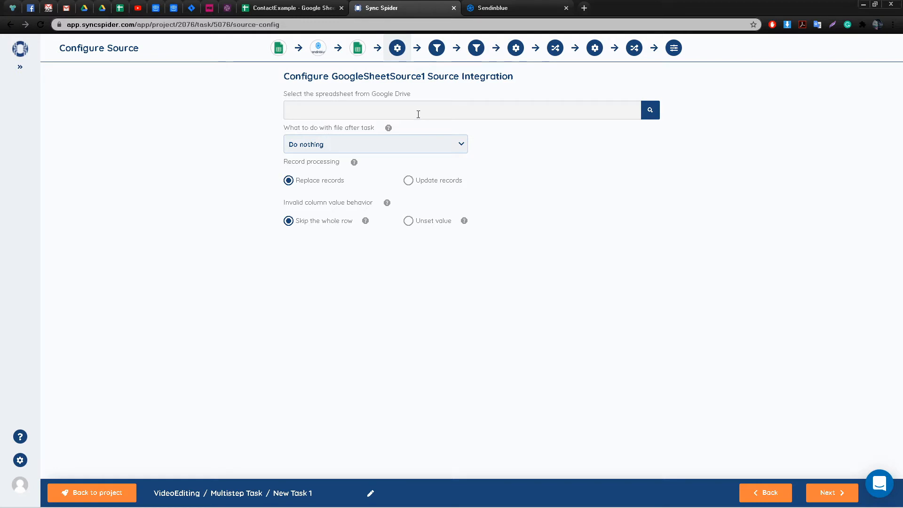
# Step: Select My Drive/SyncSpider/ContactExample as the source spreadsheet, checking its columns in Google Sheets
pyautogui.click(498, 117)
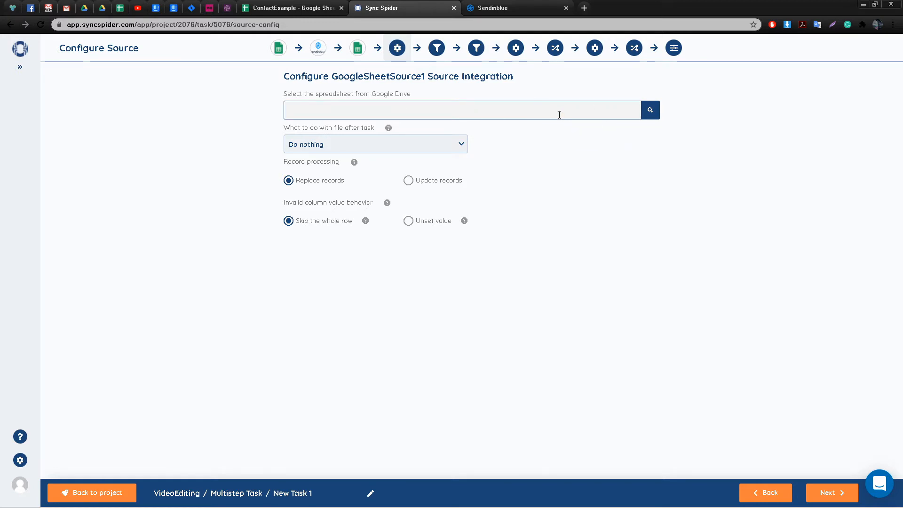
pyautogui.click(648, 112)
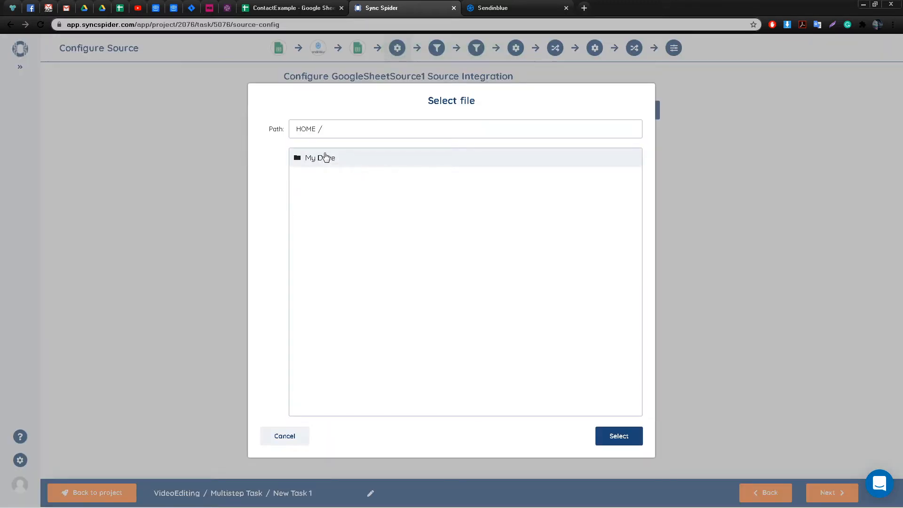
pyautogui.click(266, 9)
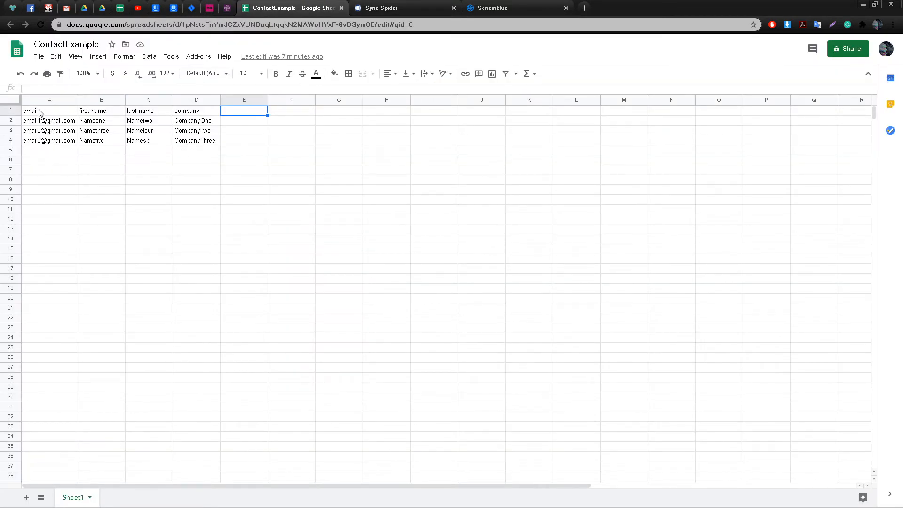
pyautogui.click(382, 9)
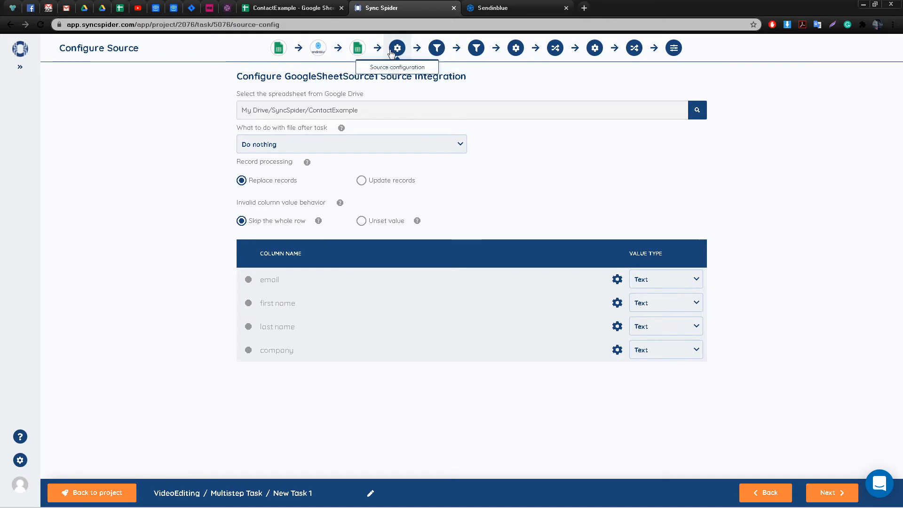
# Step: Check the columns available for filtering the source data, and continue to the Sendinblue mapping without setting a filter
pyautogui.click(436, 48)
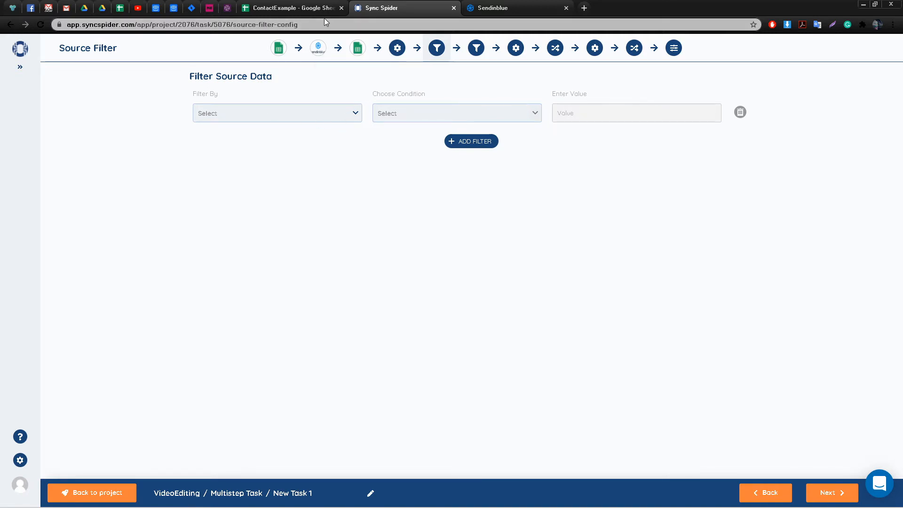
pyautogui.click(311, 8)
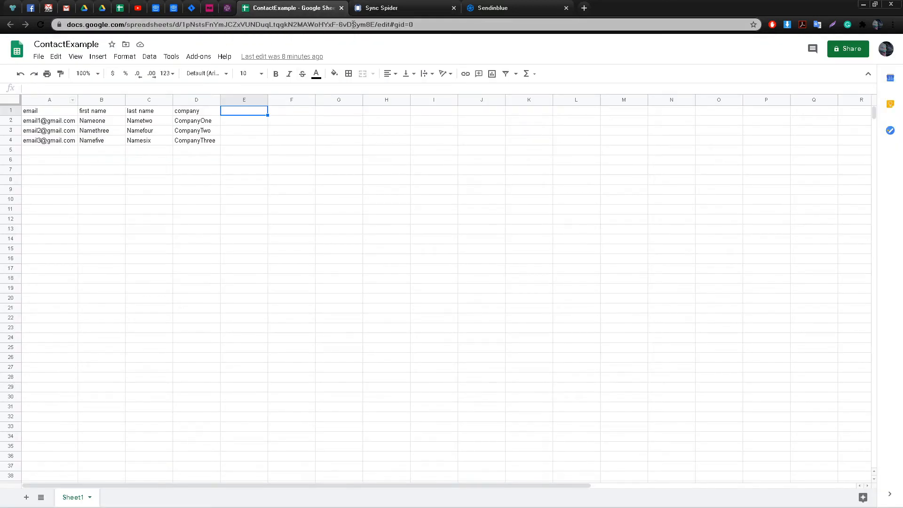
pyautogui.click(393, 8)
pyautogui.click(310, 114)
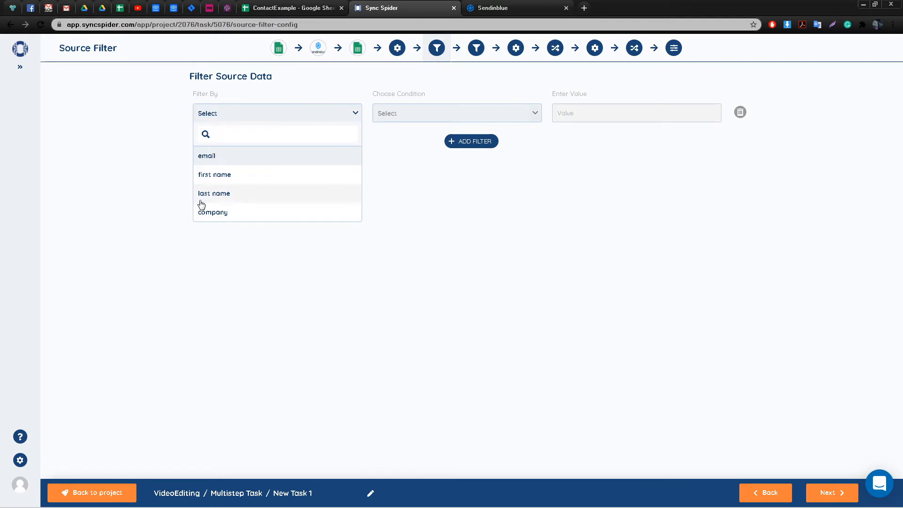
pyautogui.click(369, 182)
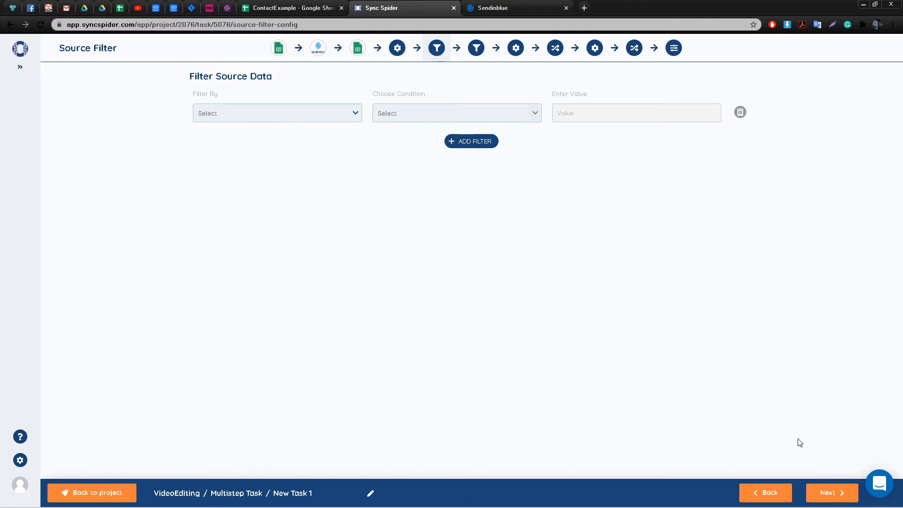
pyautogui.click(831, 492)
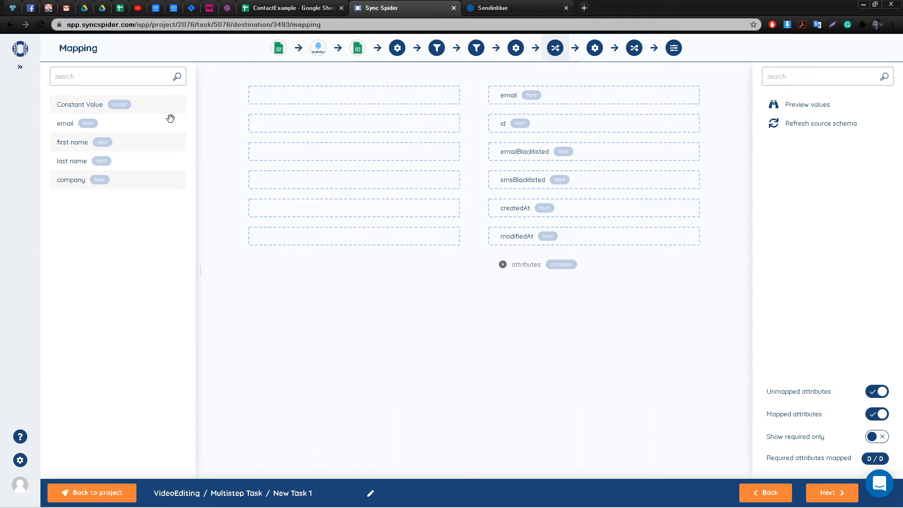
# Step: Map the source email field to the Sendinblue email attribute and continue to the Google Sheets target configuration
pyautogui.moveTo(96, 124); pyautogui.dragTo(348, 96)
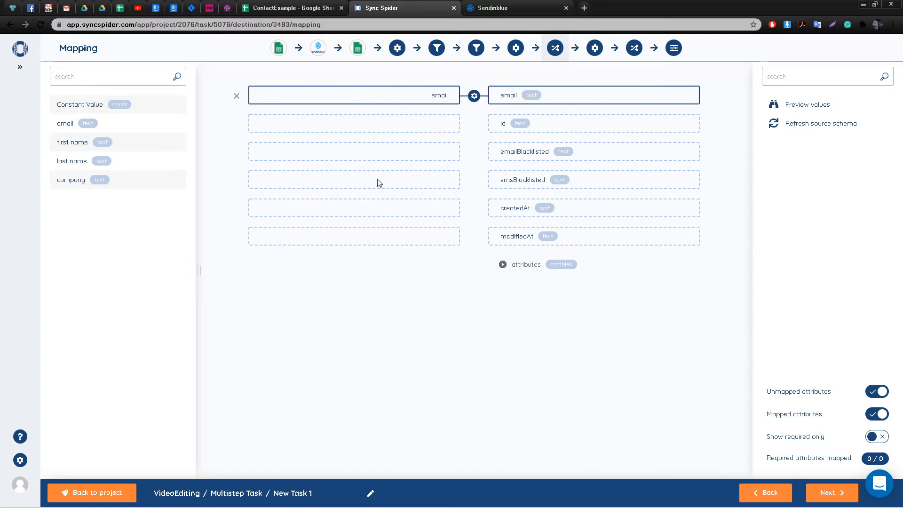
pyautogui.click(828, 493)
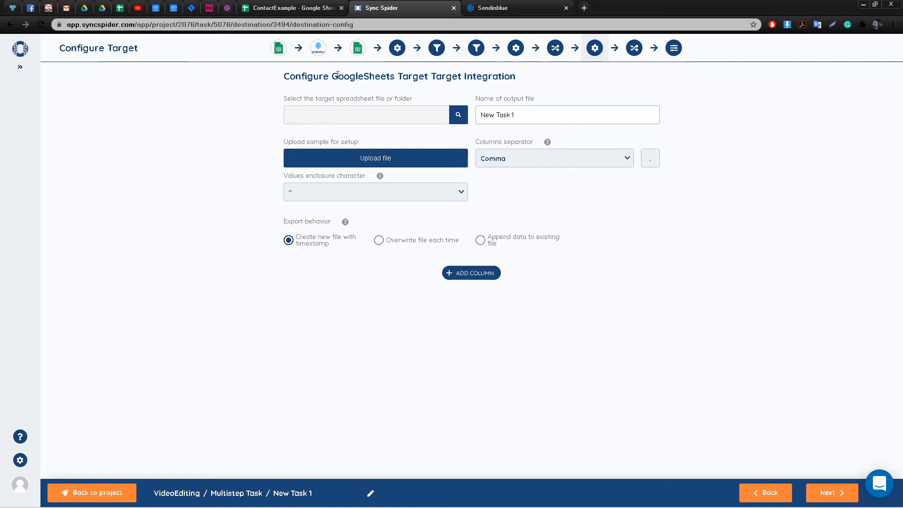
# Step: Set the Google Sheets target folder to My Drive with output file Contacts2.csv, and add an email text column plus a blank one
pyautogui.click(458, 114)
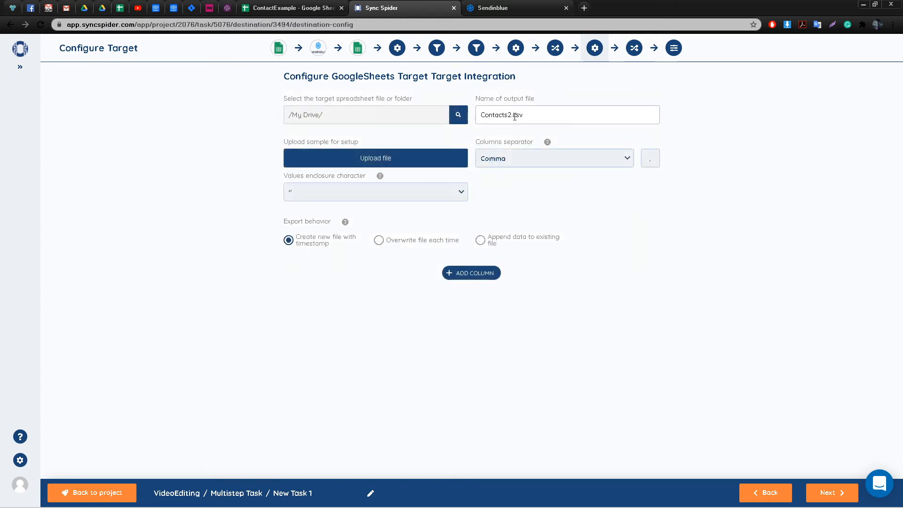
pyautogui.click(478, 275)
pyautogui.click(401, 300)
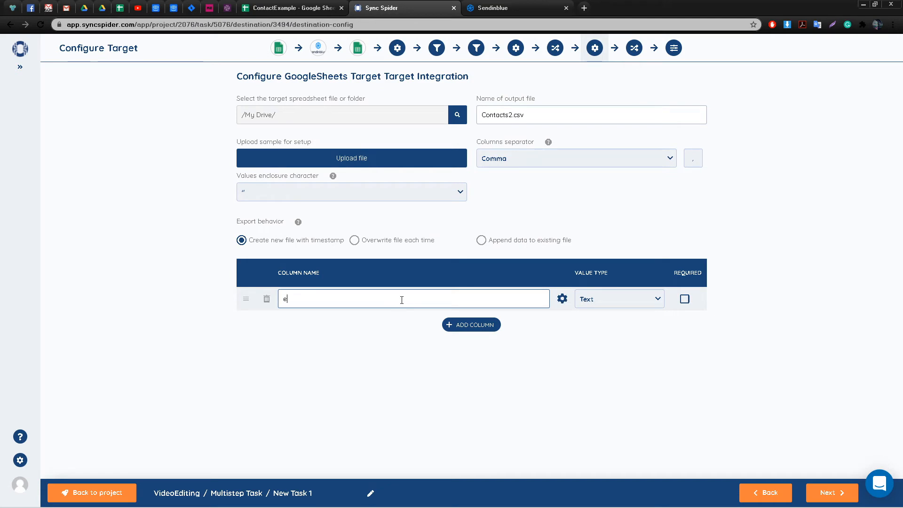
pyautogui.click(478, 326)
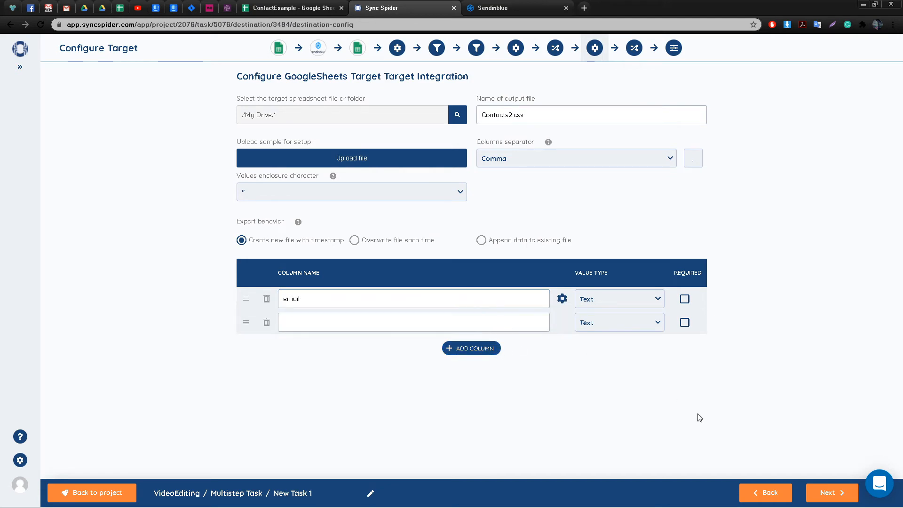
# Step: Try to delete the blank second column of the Google Sheets target and advance to the task settings
pyautogui.click(267, 322)
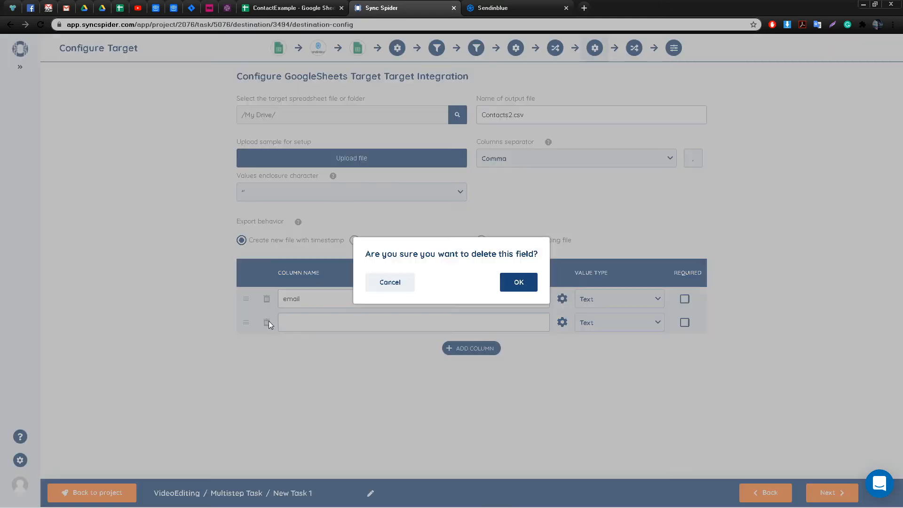
pyautogui.click(522, 284)
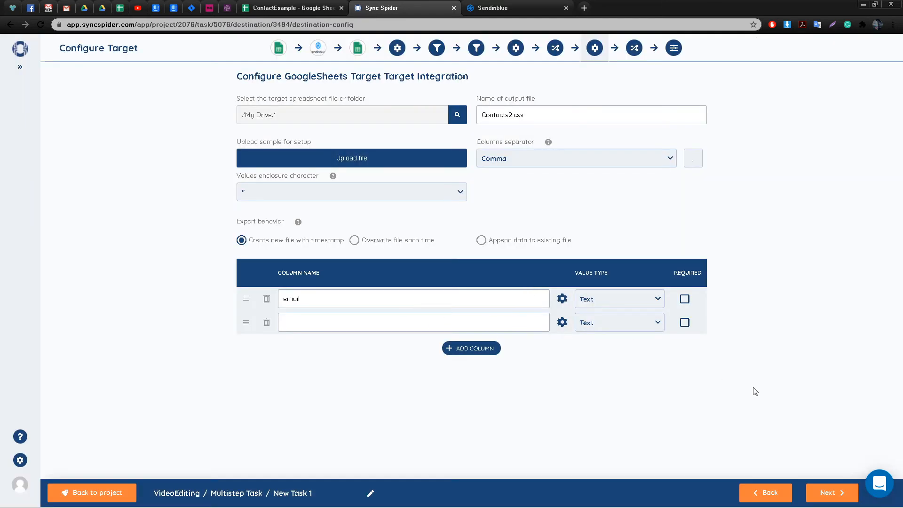
pyautogui.click(825, 492)
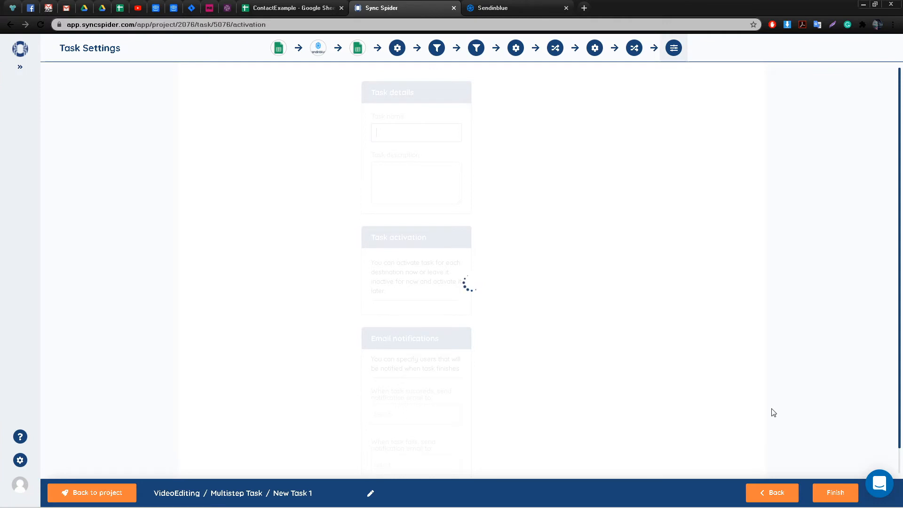
pyautogui.moveTo(308, 133); pyautogui.dragTo(251, 140)
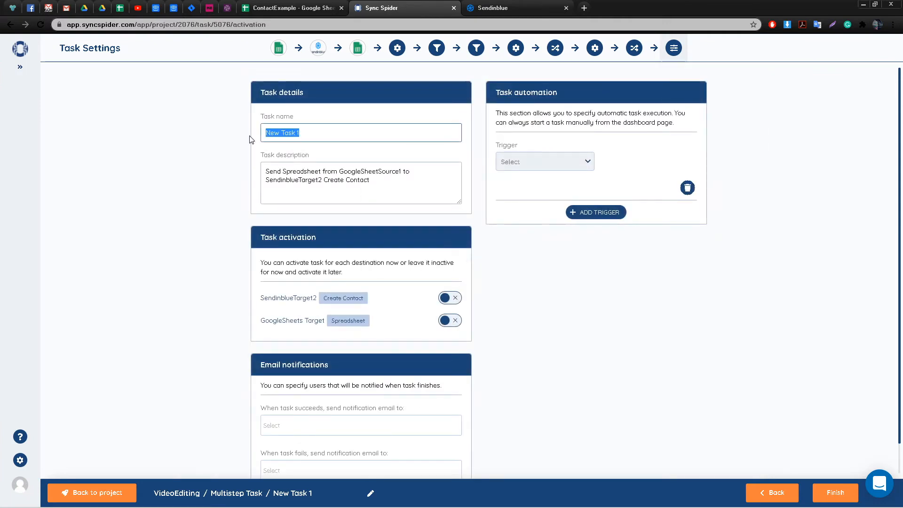
pyautogui.click(400, 132)
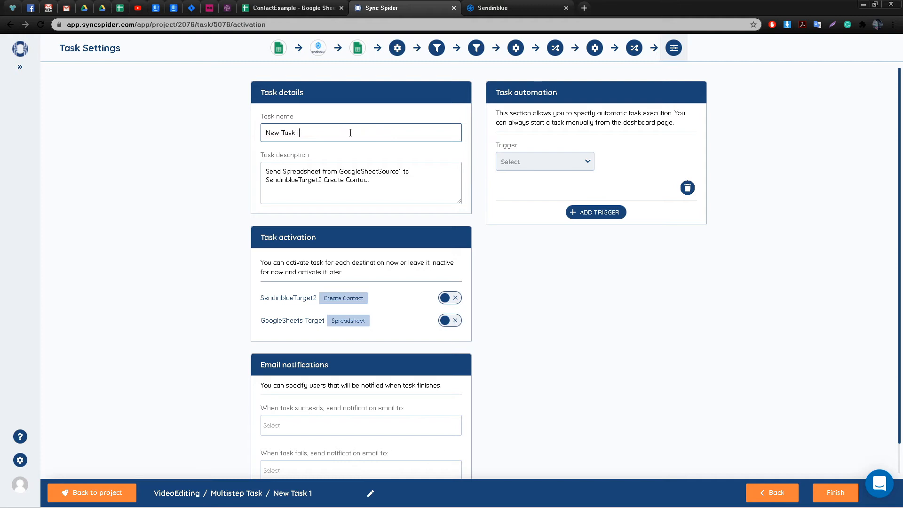
pyautogui.moveTo(330, 132); pyautogui.dragTo(265, 132)
pyautogui.moveTo(390, 183); pyautogui.dragTo(325, 164)
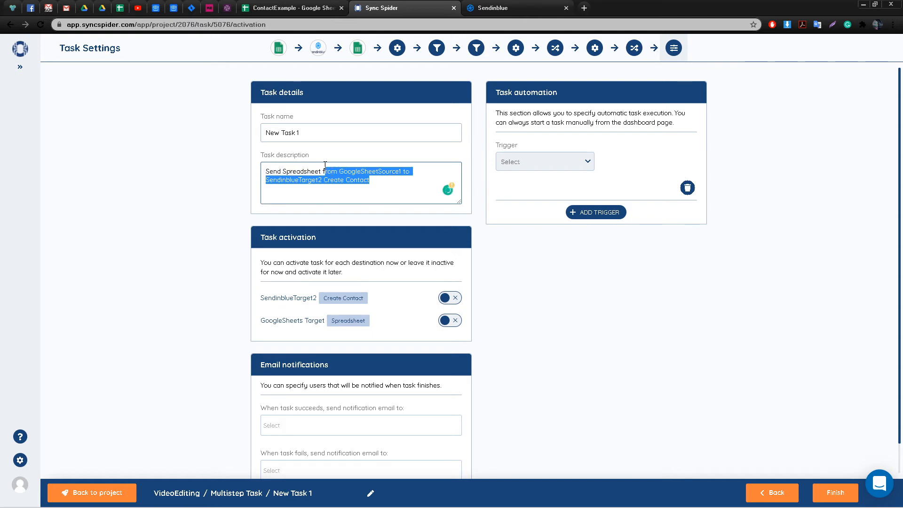
# Step: Try a Schedule trigger with a repeat interval for the task automation
pyautogui.click(545, 168)
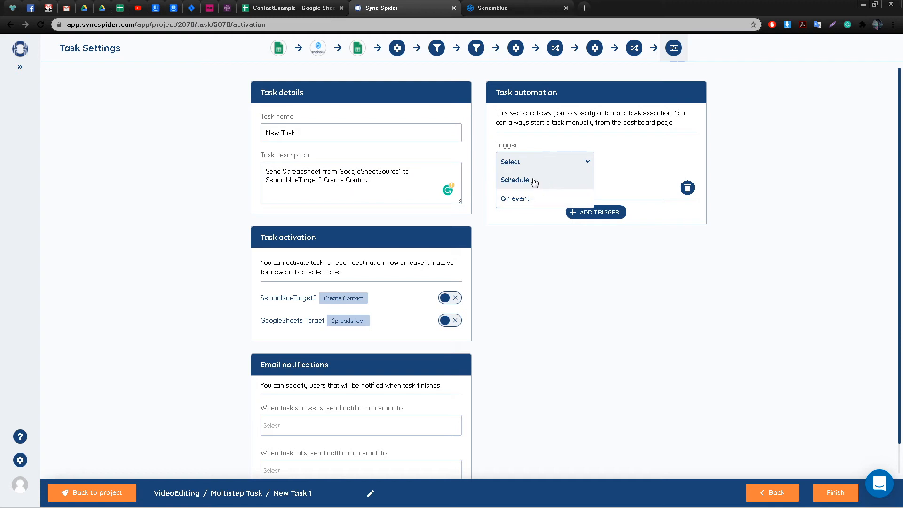
pyautogui.click(520, 183)
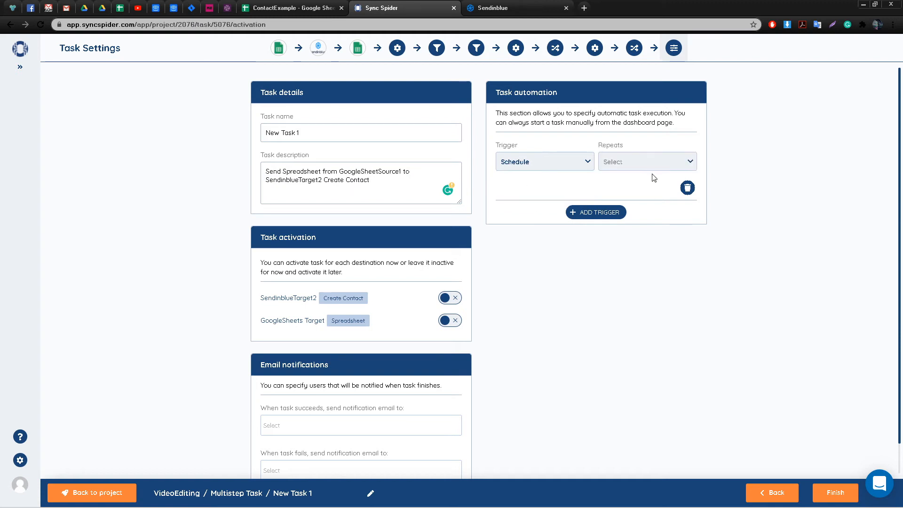
pyautogui.click(647, 172)
pyautogui.click(626, 220)
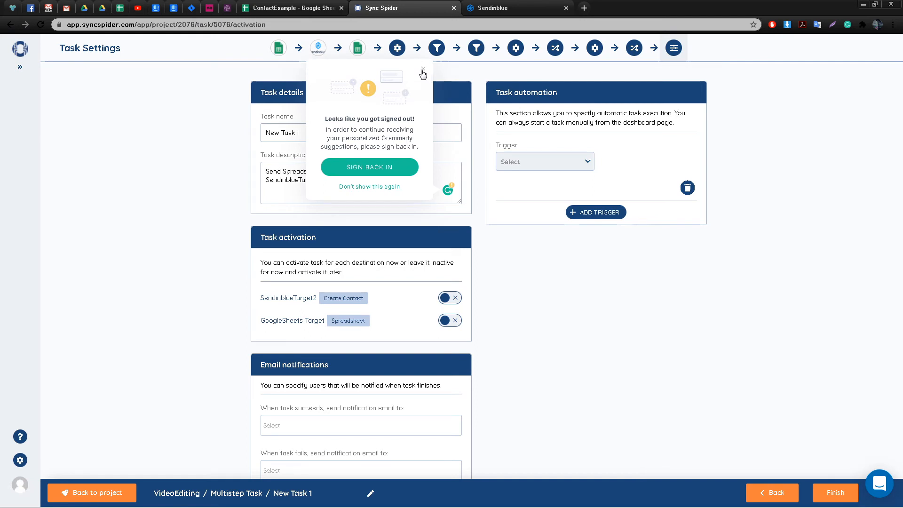
# Step: Dismiss the Grammarly sign-in notice and finish the task setup without an automation trigger or email notifications
pyautogui.click(424, 74)
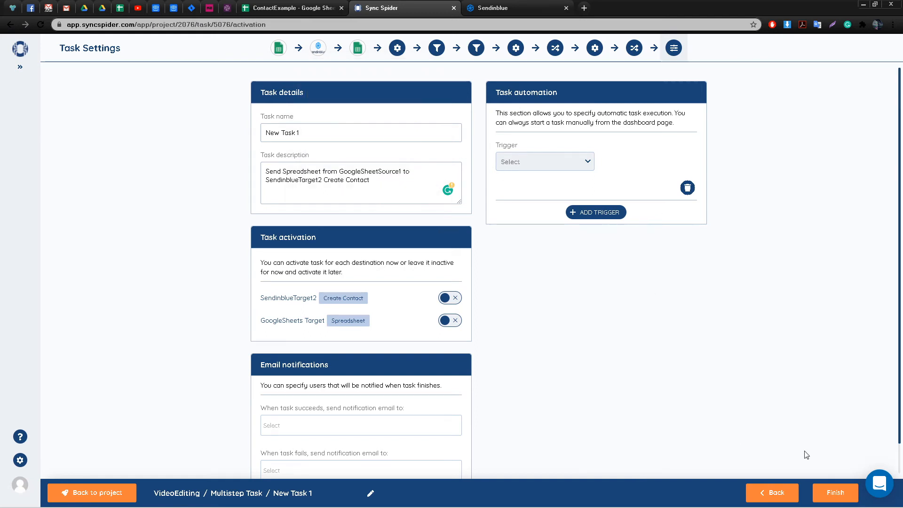
pyautogui.click(831, 494)
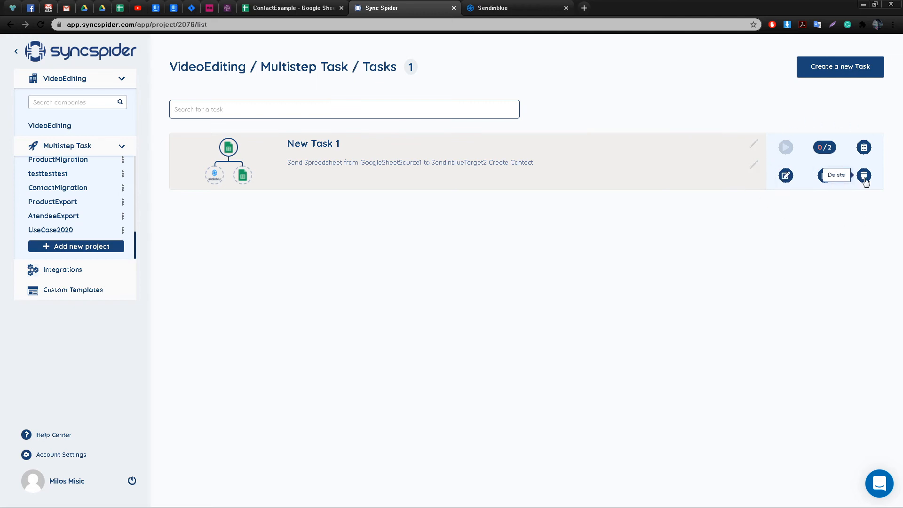
# Step: Activate both the Sendinblue and Google Sheets destinations of New Task 1 and run the task manually
pyautogui.click(824, 147)
pyautogui.click(854, 206)
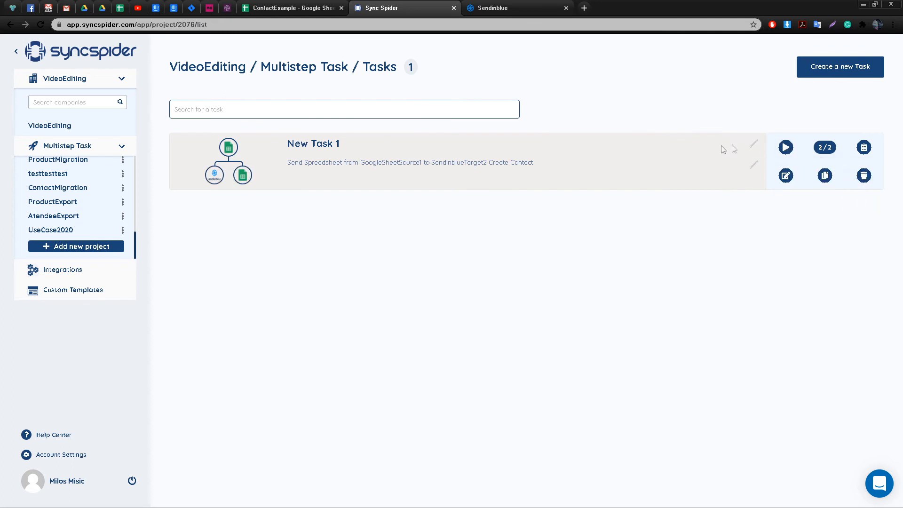
pyautogui.click(788, 154)
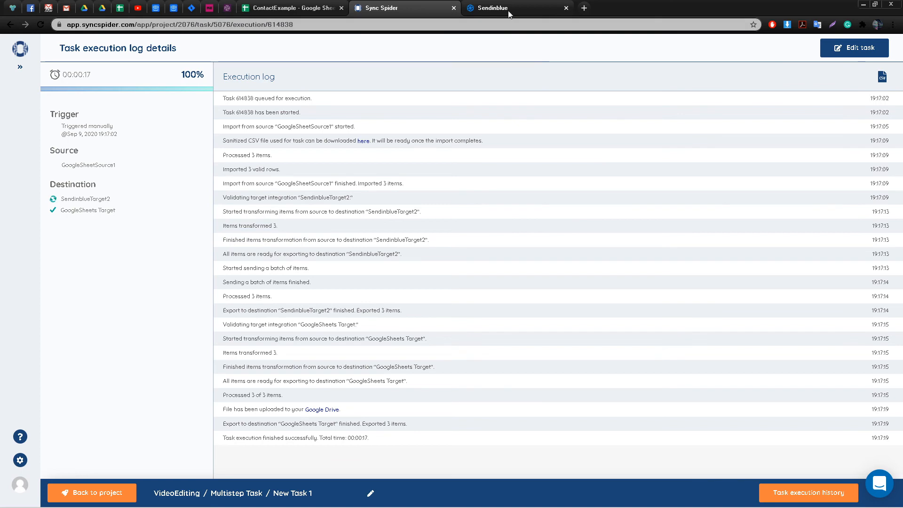
# Step: Switch to Sendinblue and open its contact list to check the contacts exported by the task
pyautogui.click(492, 8)
pyautogui.scroll(2, 339, 195)
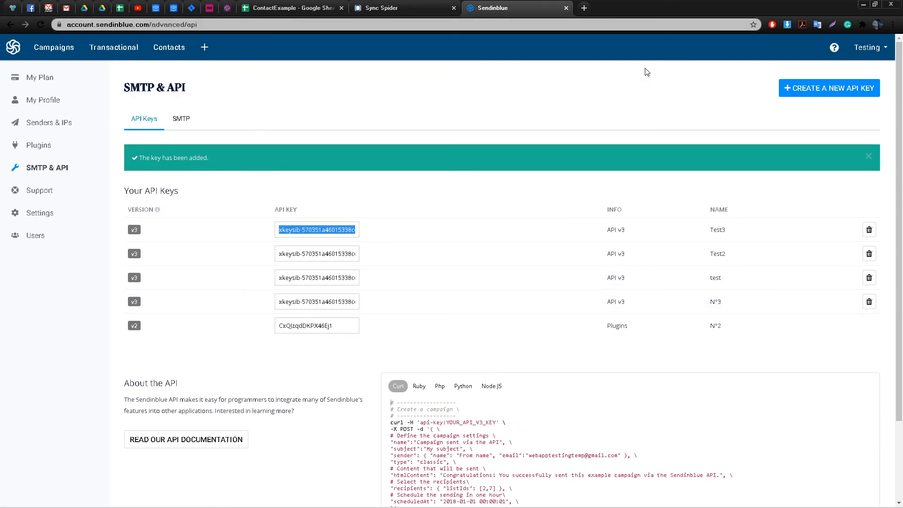
pyautogui.click(169, 47)
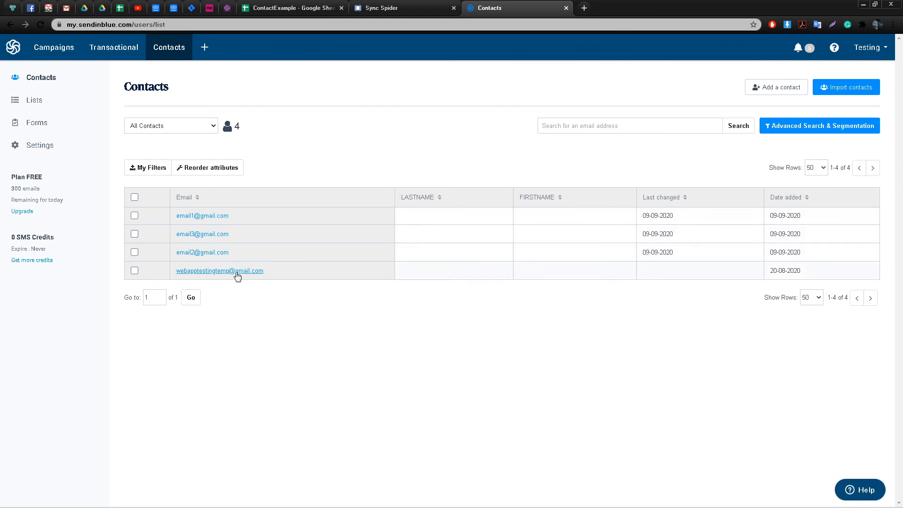
# Step: Return to the SyncSpider execution log and open the spreadsheet uploaded to Google Drive
pyautogui.click(385, 12)
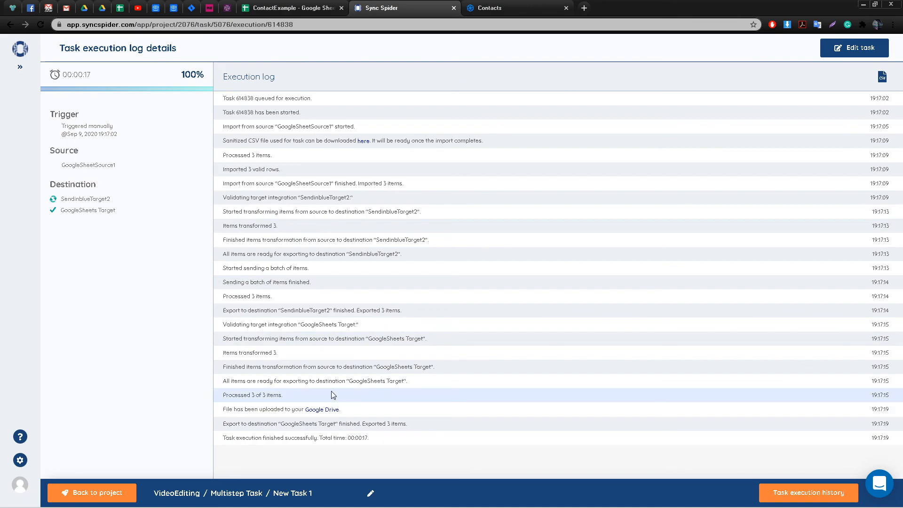
pyautogui.click(332, 409)
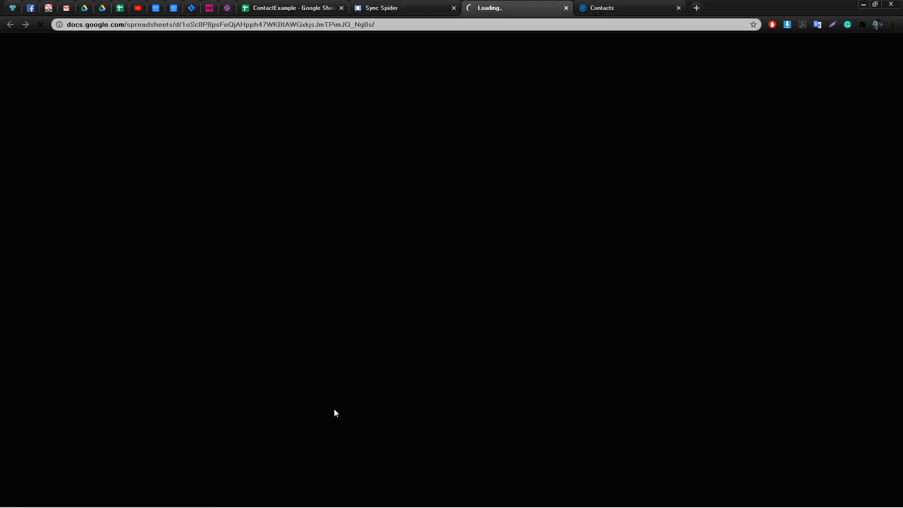